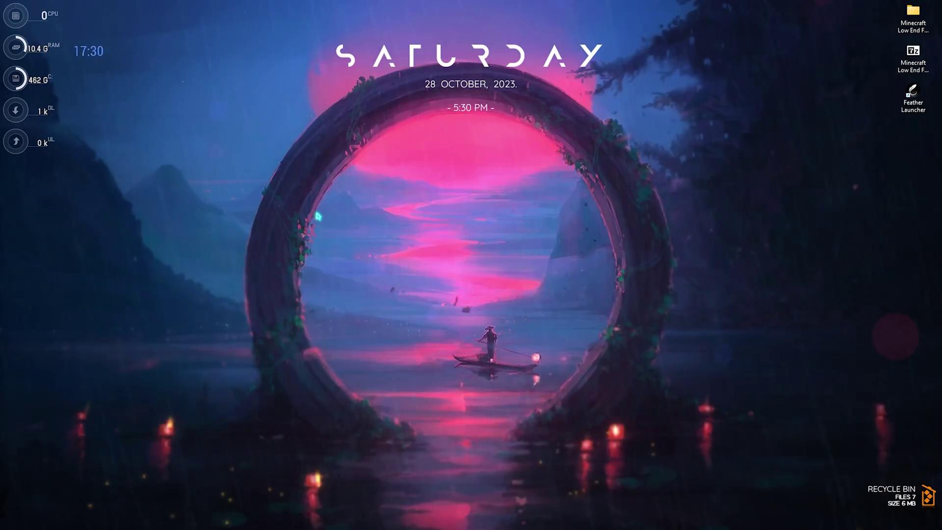
Launch the Settings app from Start search
key("super")
type("settings")
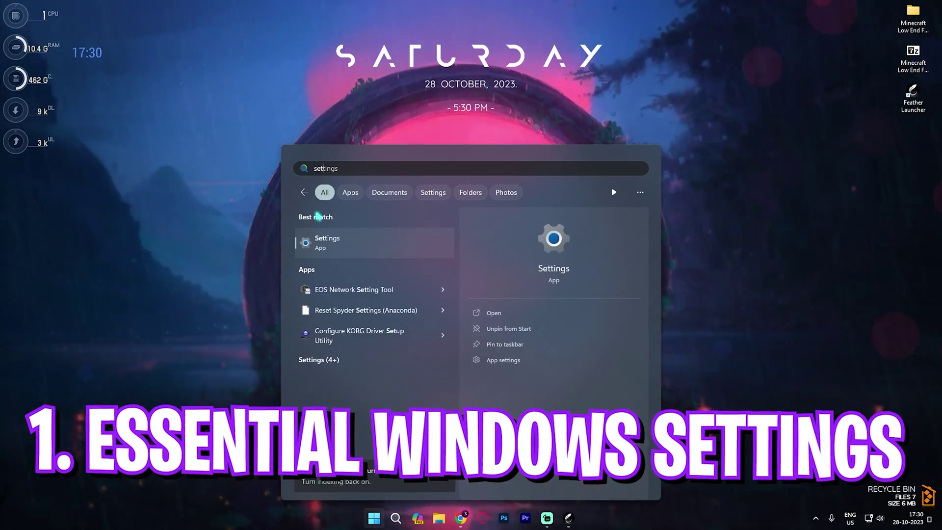
key("Return")
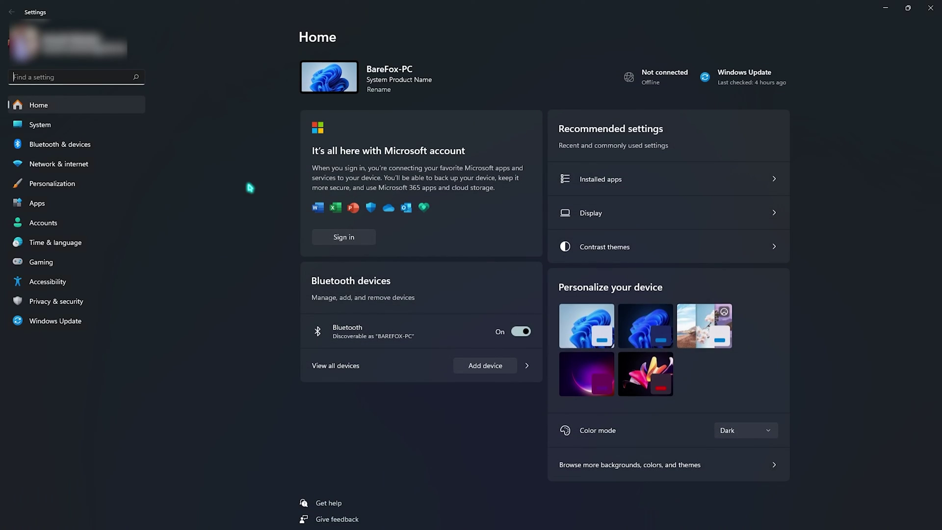
Check the Gaming section's Game Bar settings, then open the Game Mode settings
left_click(69, 262)
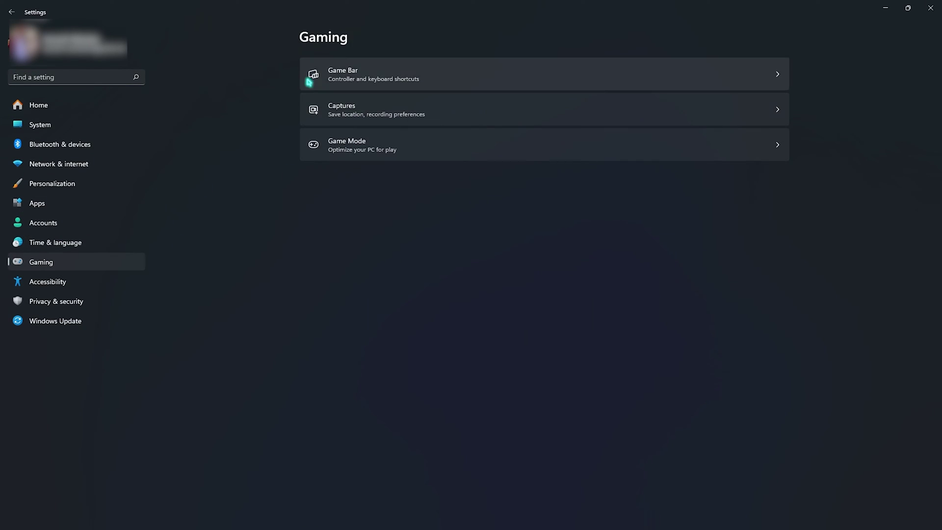
left_click(349, 80)
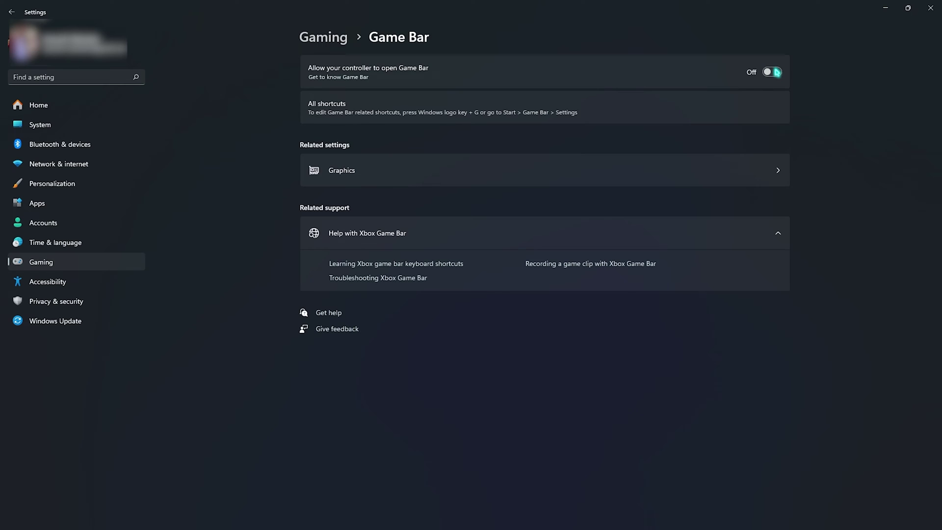
left_click(326, 44)
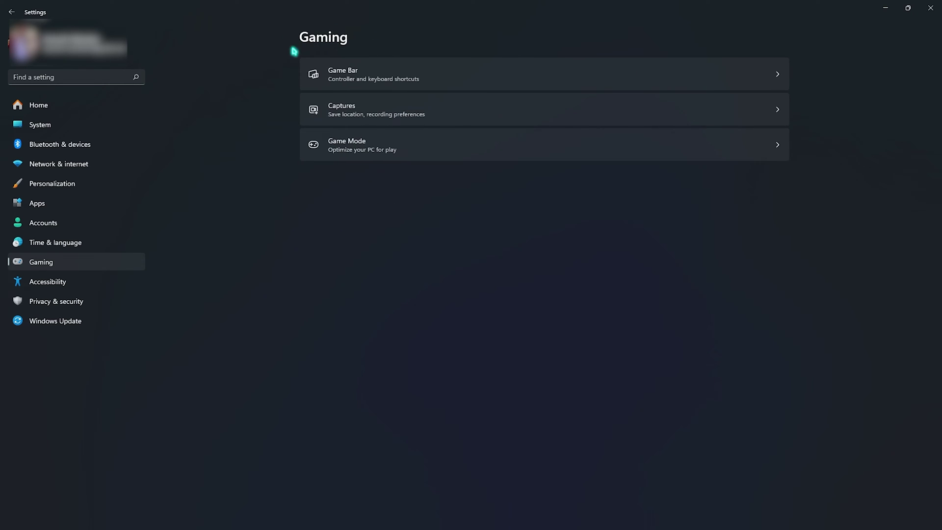
left_click(389, 147)
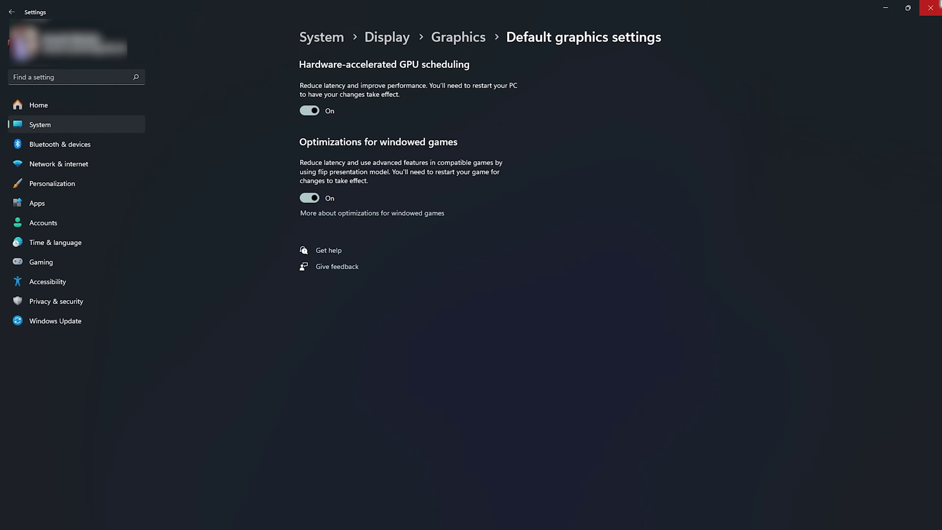
Close Settings and open 'Adjust the appearance and performance of Windows' from Start search
left_click(939, 4)
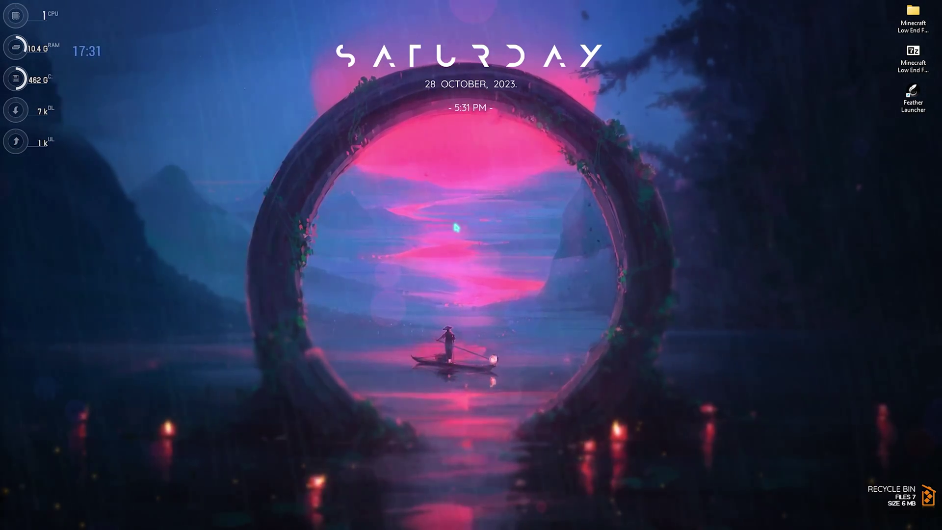
key("super")
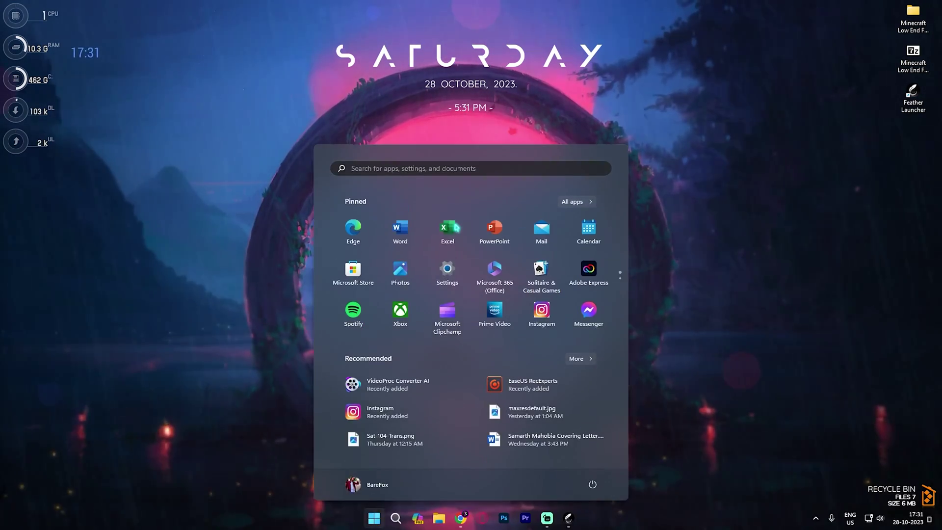
type("d")
key("BackSpace")
type("a")
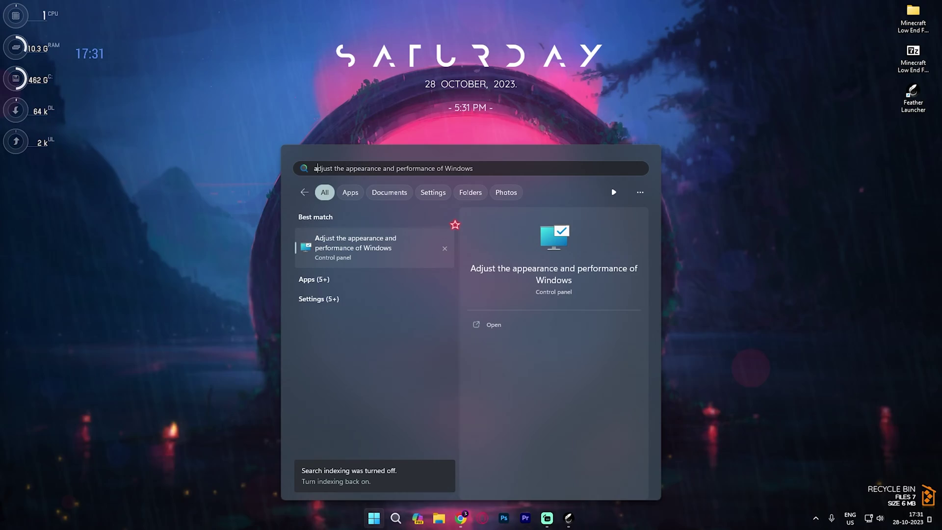
key("Return")
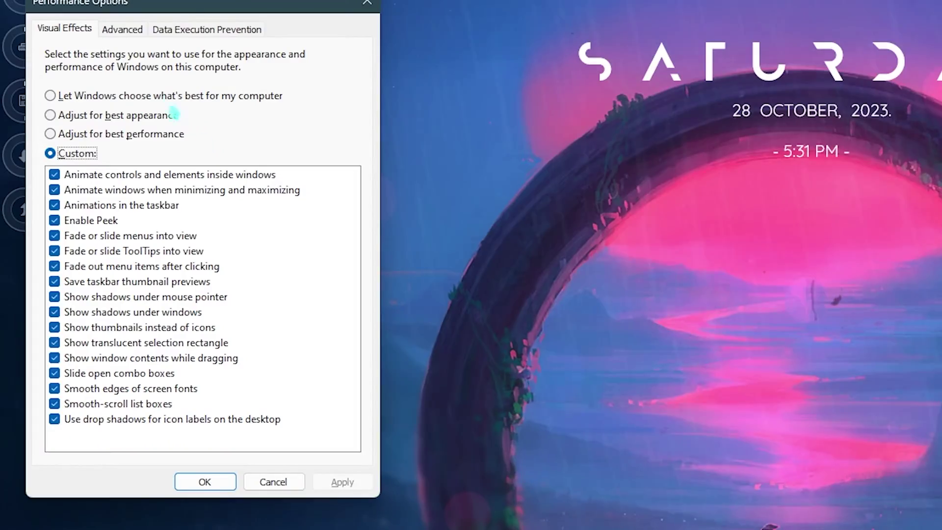
Apply Adjust for best performance, then re-enable Show thumbnails and Smooth edges of screen fonts
left_click(233, 162)
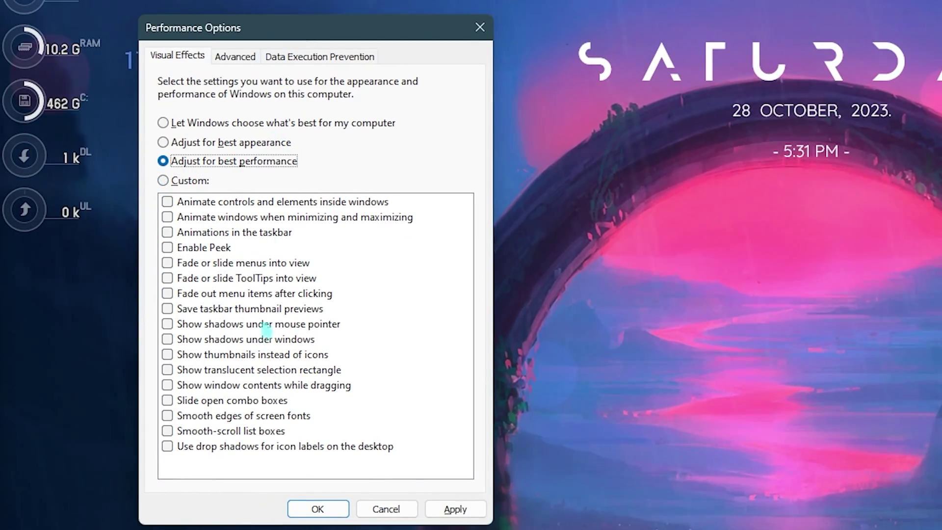
left_click(245, 373)
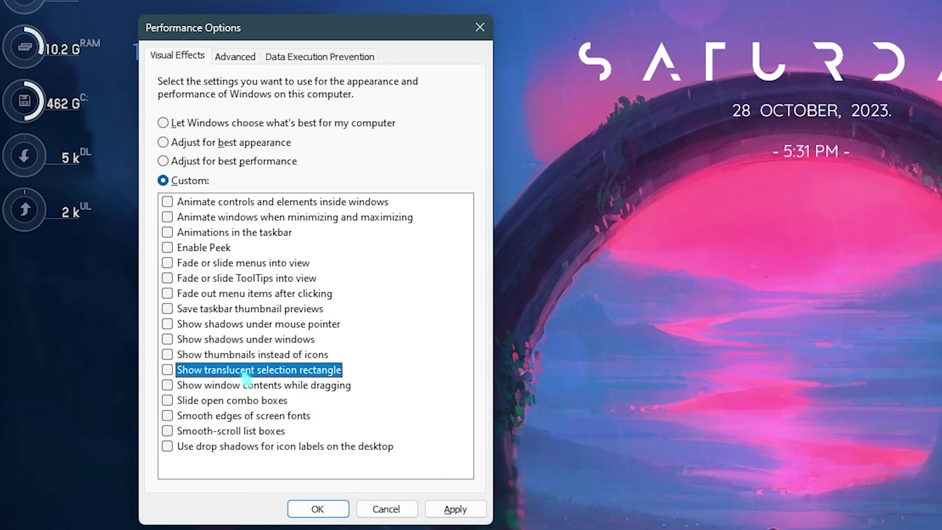
left_click(231, 355)
left_click(195, 417)
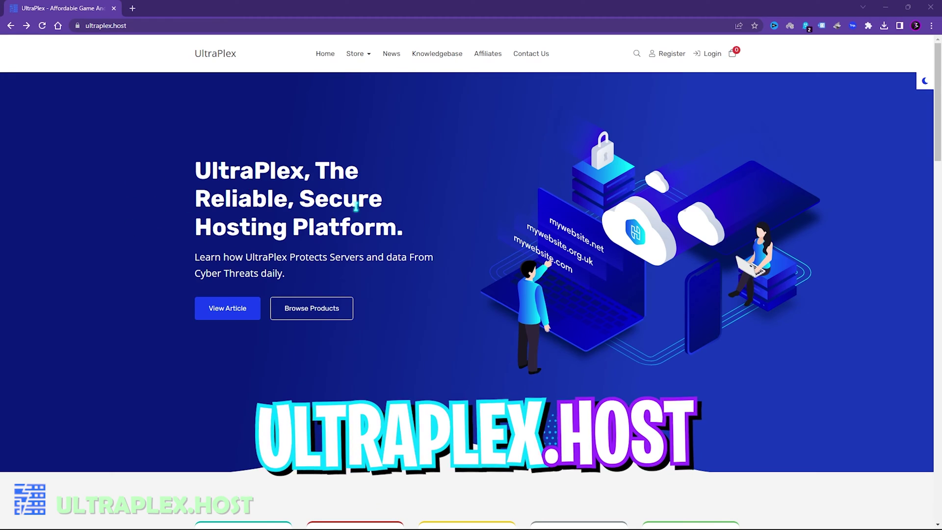
Browse the game hosting products and validate promo code BAREFOX25, bringing the total to $17.99
left_click(273, 309)
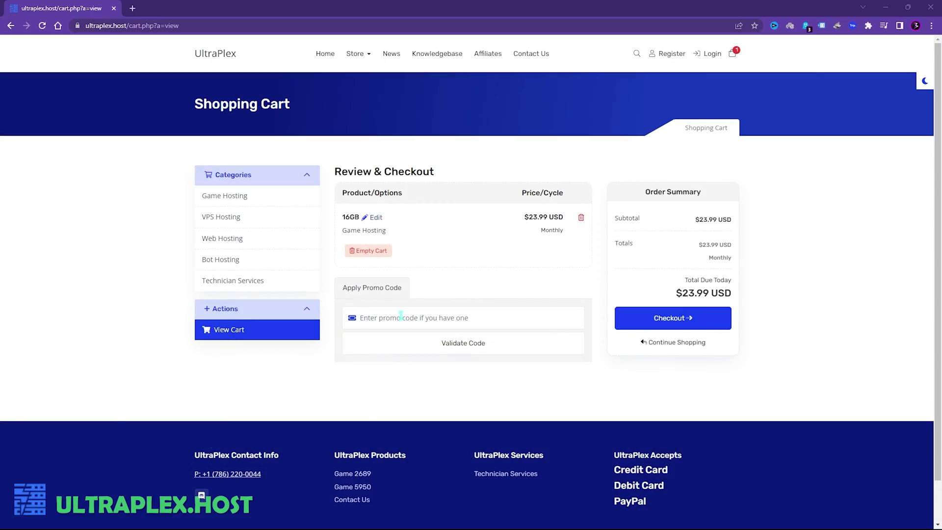
type("BAREFOX2")
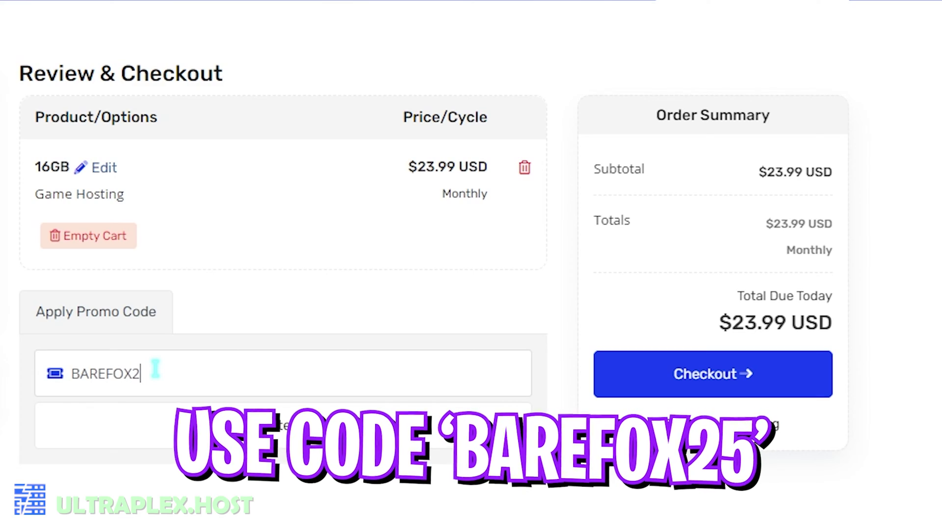
type("5")
left_click(283, 424)
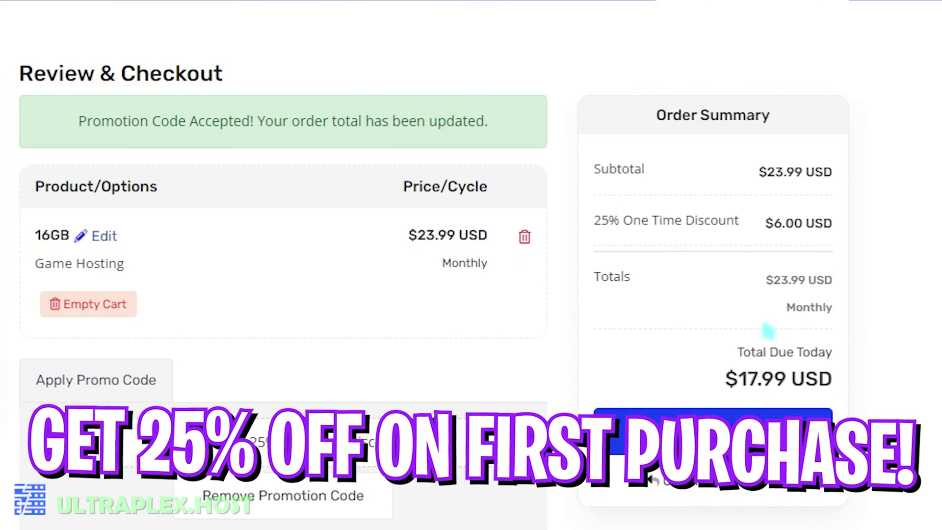
left_click_drag(725, 379, 833, 380)
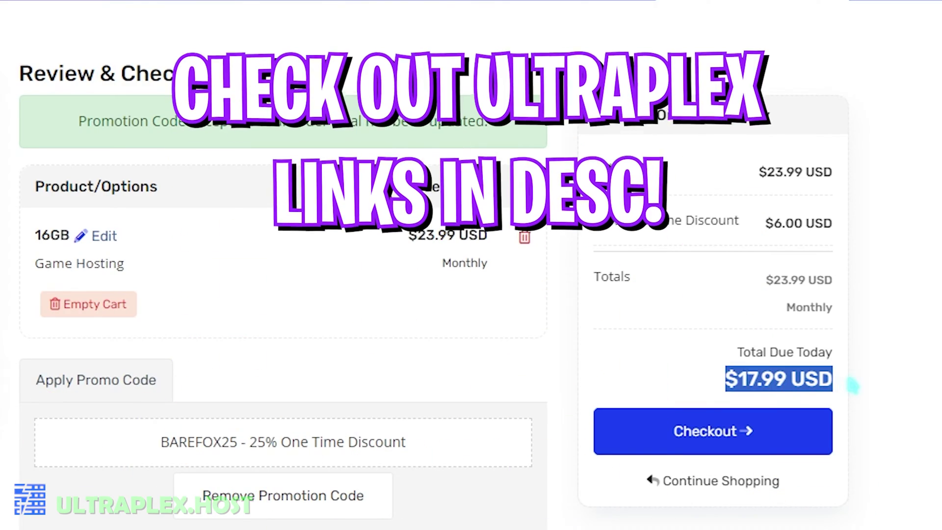
left_click(834, 381)
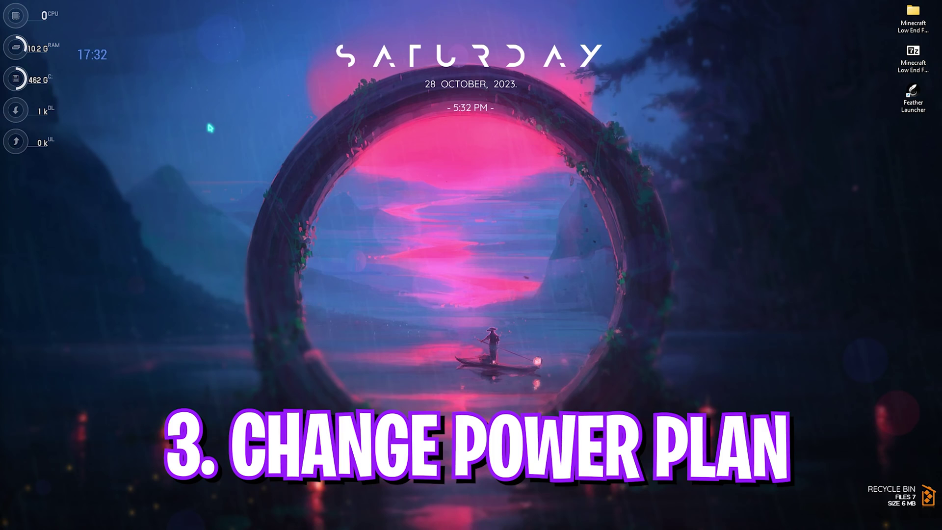
Open Control Panel, search for Power, and make High performance the active power plan
key("super")
type("control panel")
key("Return")
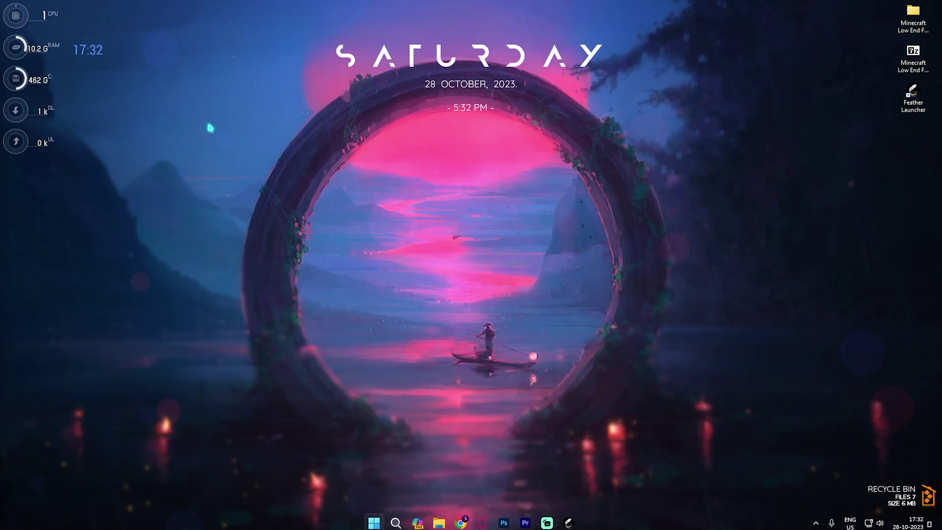
left_click(878, 26)
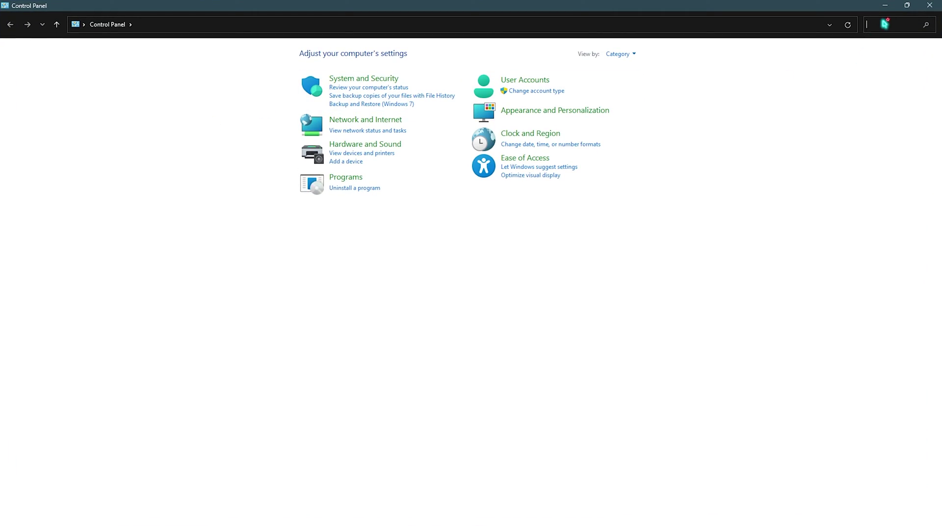
type("Power")
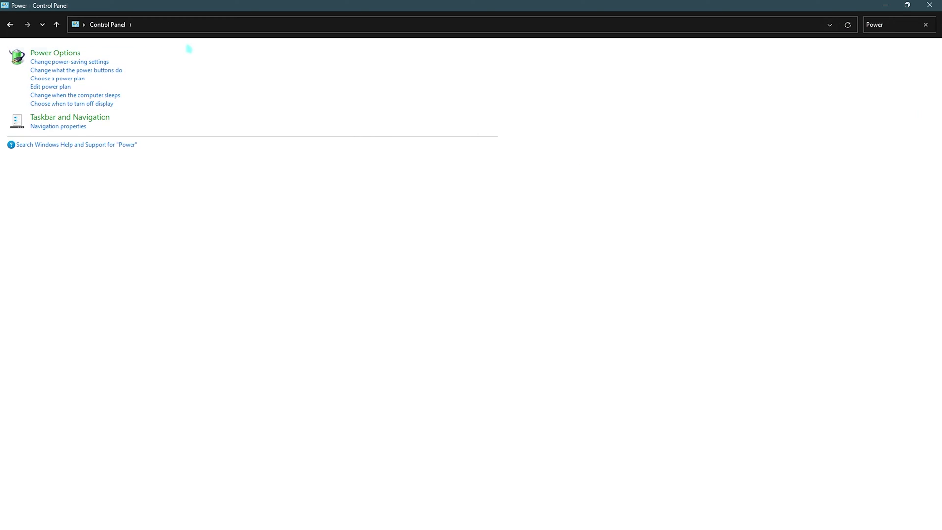
left_click(56, 78)
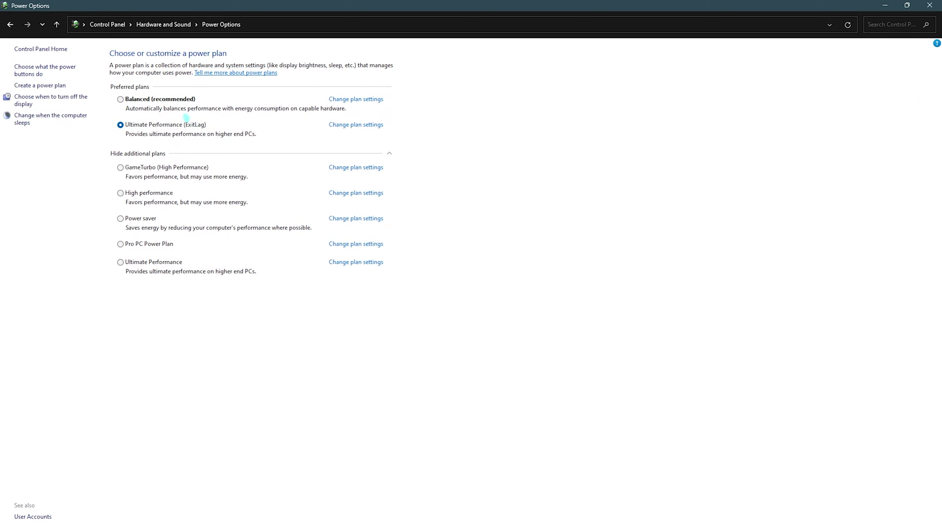
left_click(140, 193)
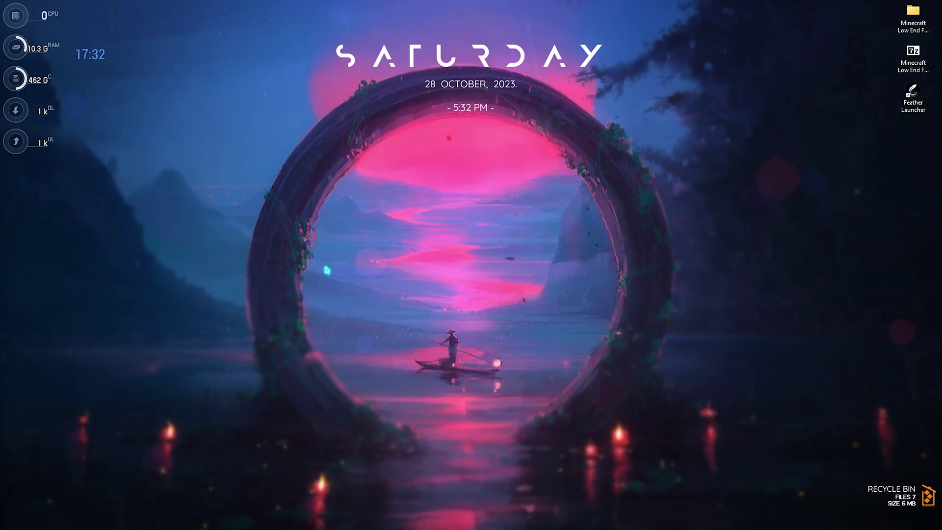
Open the restore point settings, select Local Disk (C:), and start creating a restore point
key("super")
type("create a restore point")
key("Return")
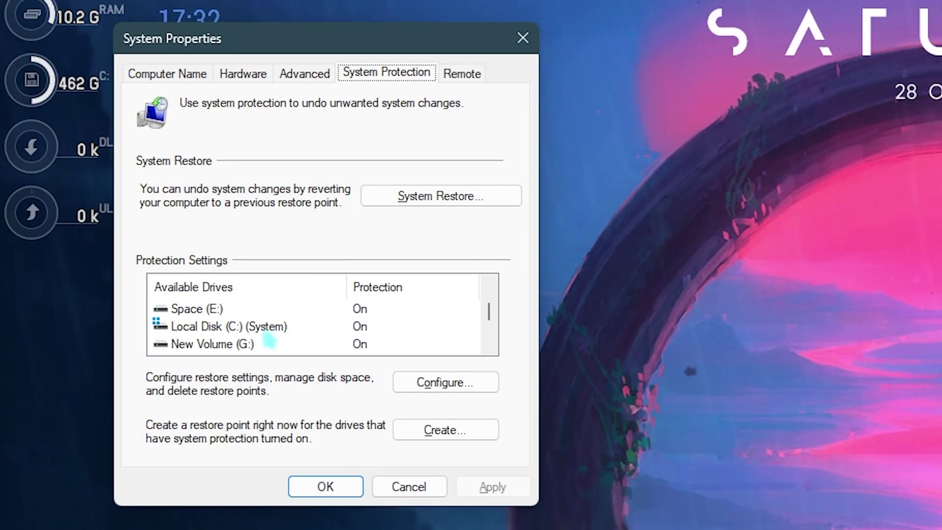
left_click(117, 195)
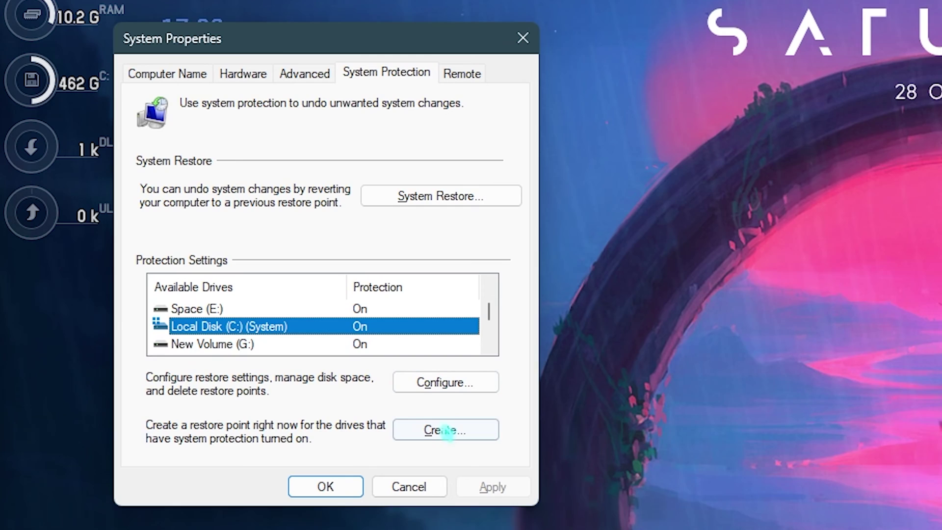
left_click(446, 432)
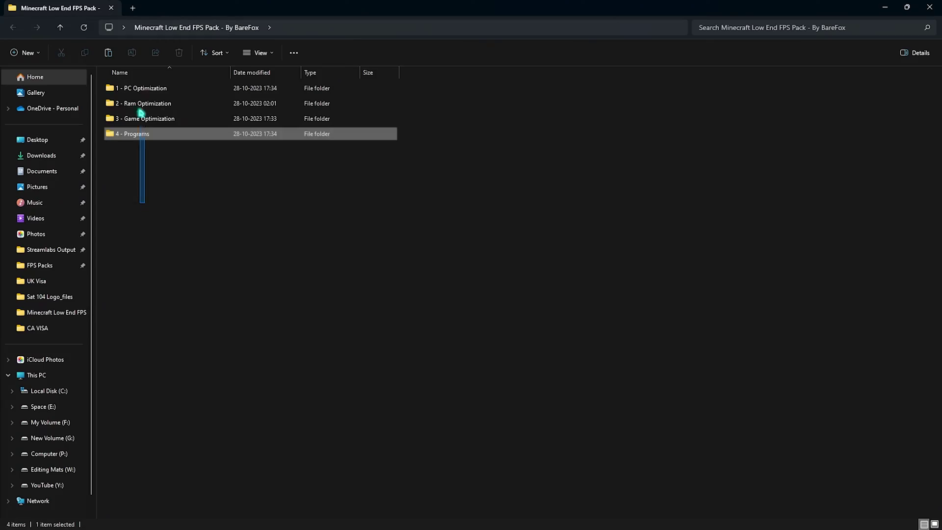
Browse the CPU Priority AMD and INTEL folders, then select Increase Power Efficiency.reg
left_click_drag(143, 132, 172, 255)
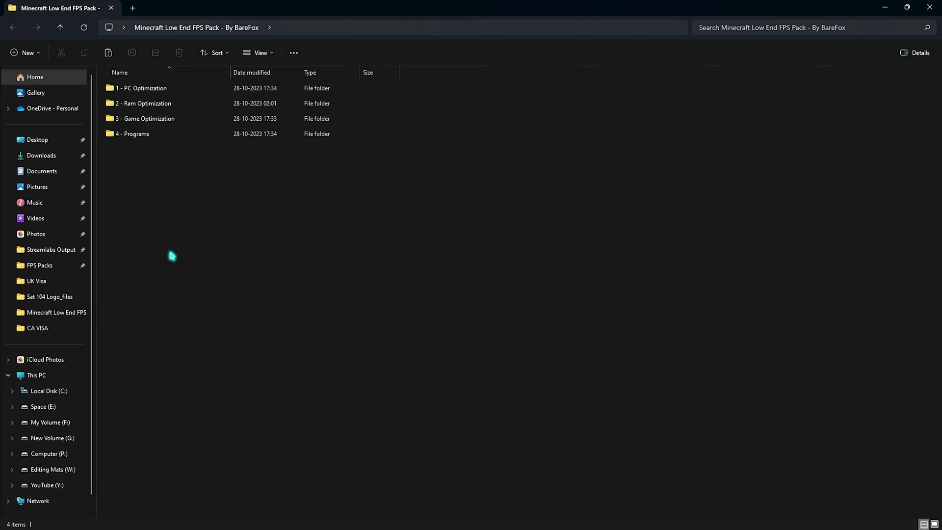
double_click(157, 89)
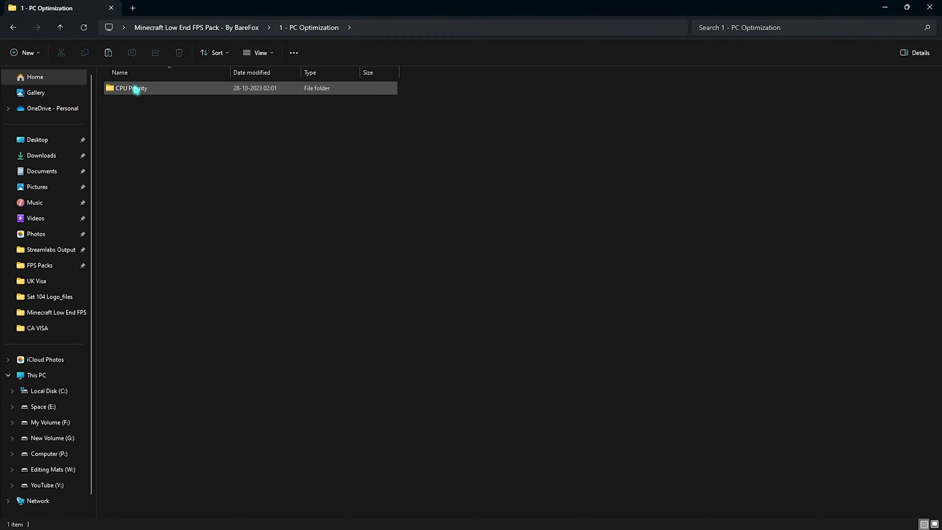
double_click(136, 89)
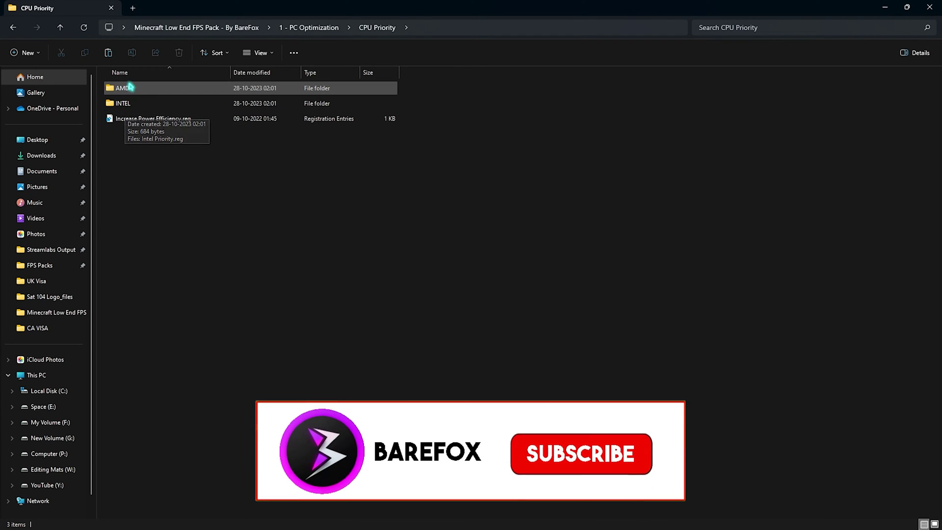
double_click(122, 89)
left_click(13, 28)
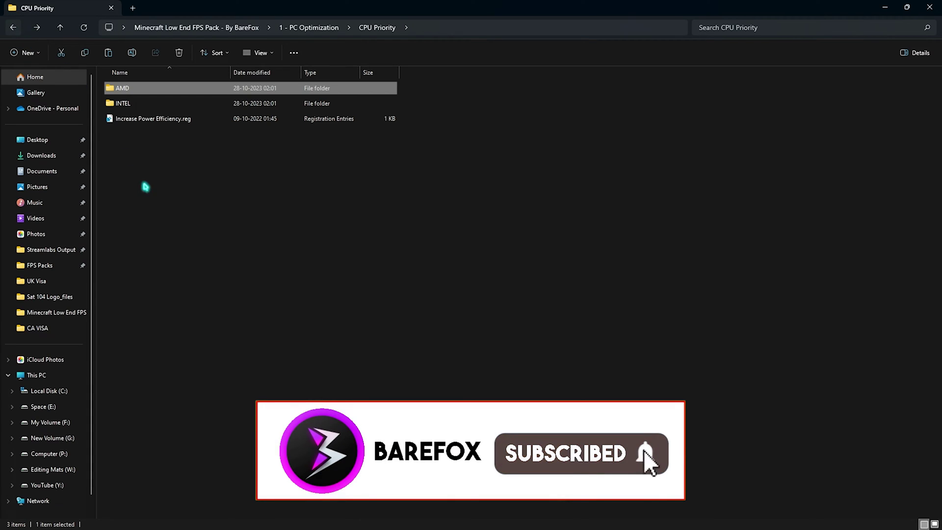
double_click(128, 105)
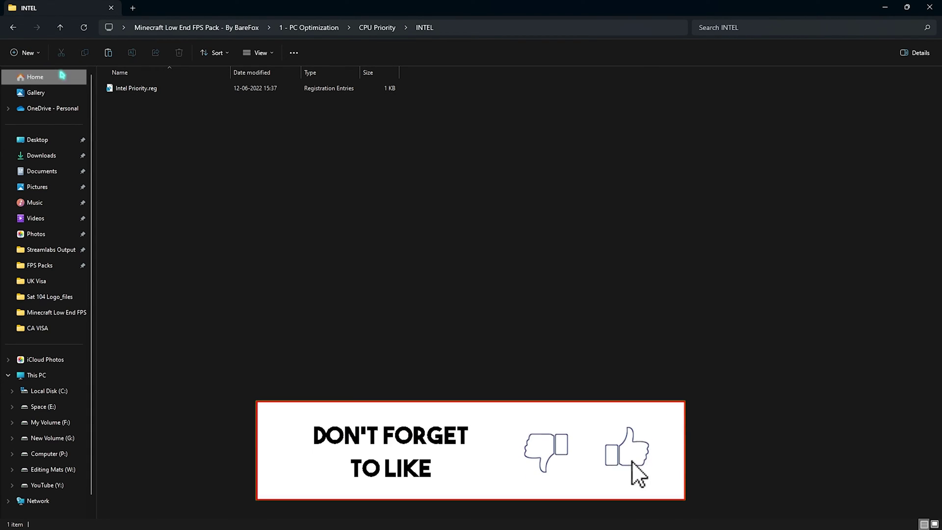
left_click(13, 28)
left_click(128, 119)
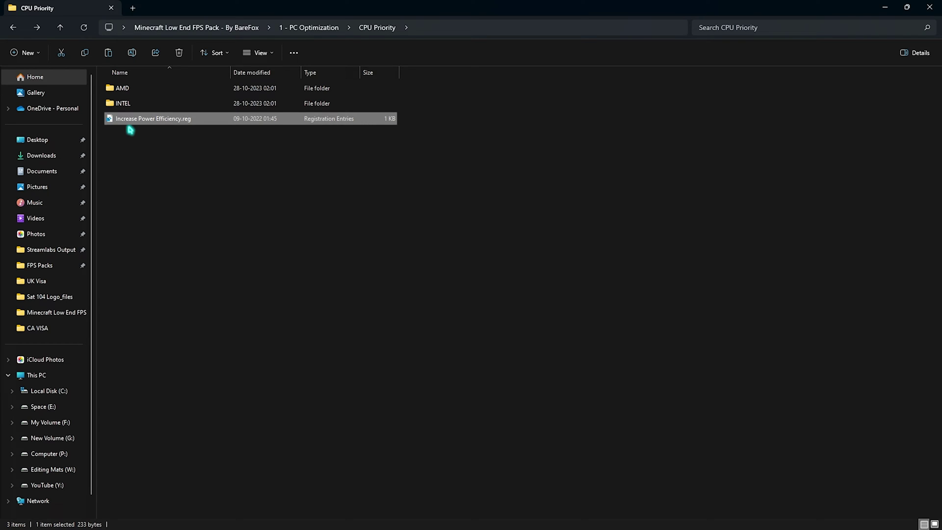
Open 2 - Ram Optimization and review 32GB Ram.reg and Reset to Default.reg
left_click(219, 28)
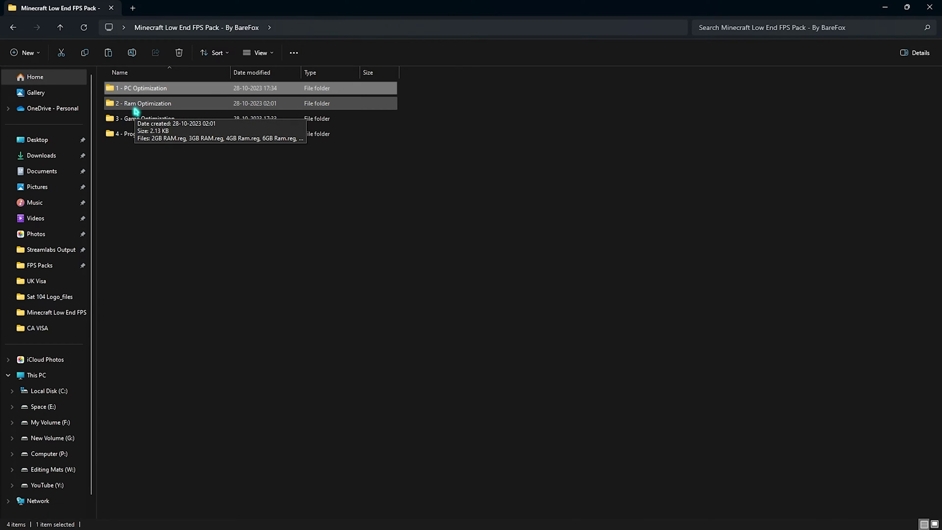
double_click(135, 106)
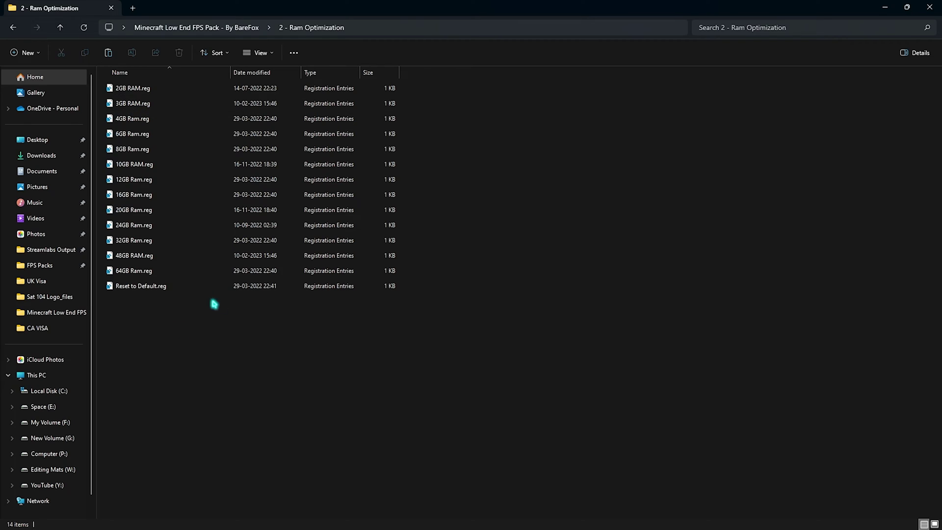
left_click_drag(574, 320, 559, 260)
left_click(137, 240)
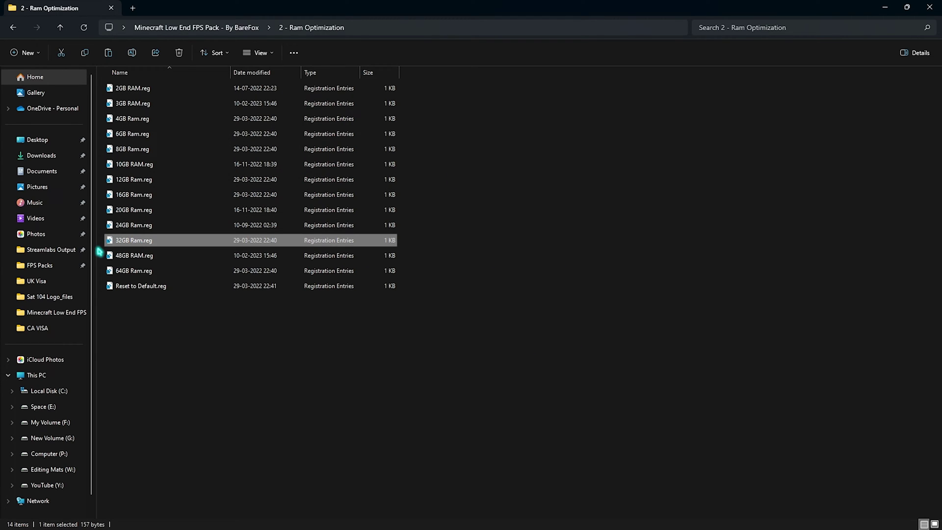
left_click_drag(530, 315, 512, 270)
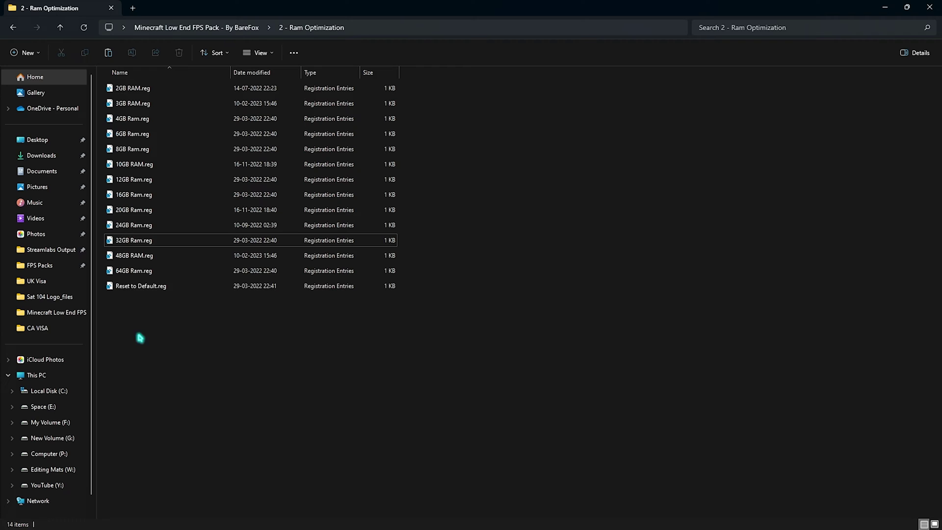
left_click(151, 291)
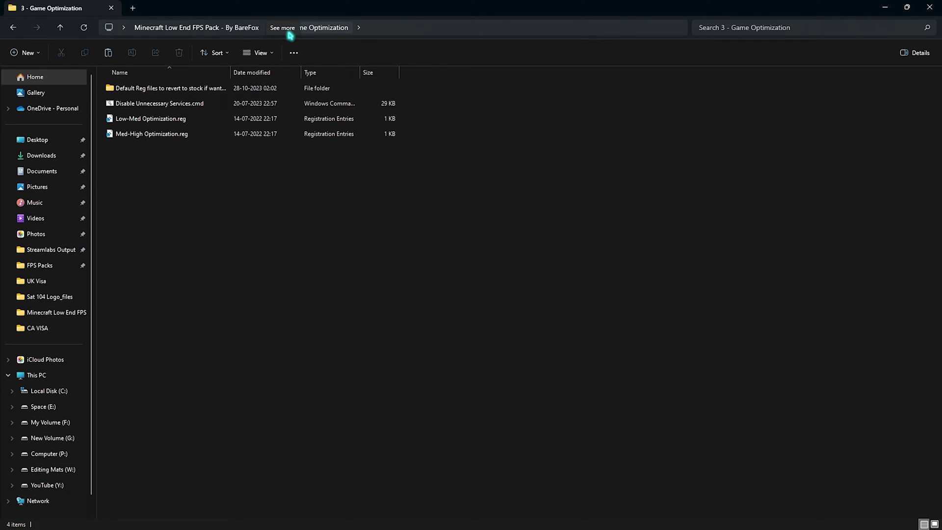
Select the Low-Med and Med-High .reg files and inspect Disable Unnecessary Services.cmd without running it
left_click_drag(135, 148, 126, 121)
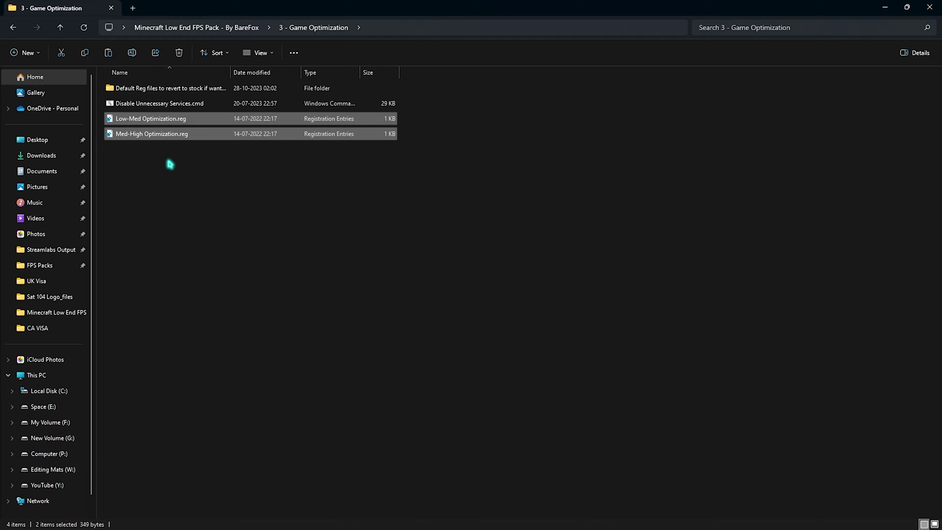
left_click(132, 104)
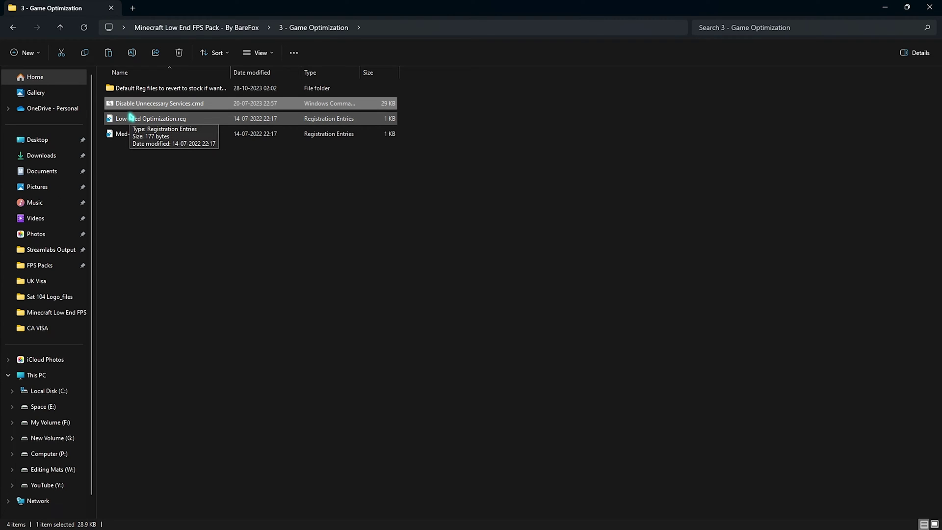
right_click(132, 104)
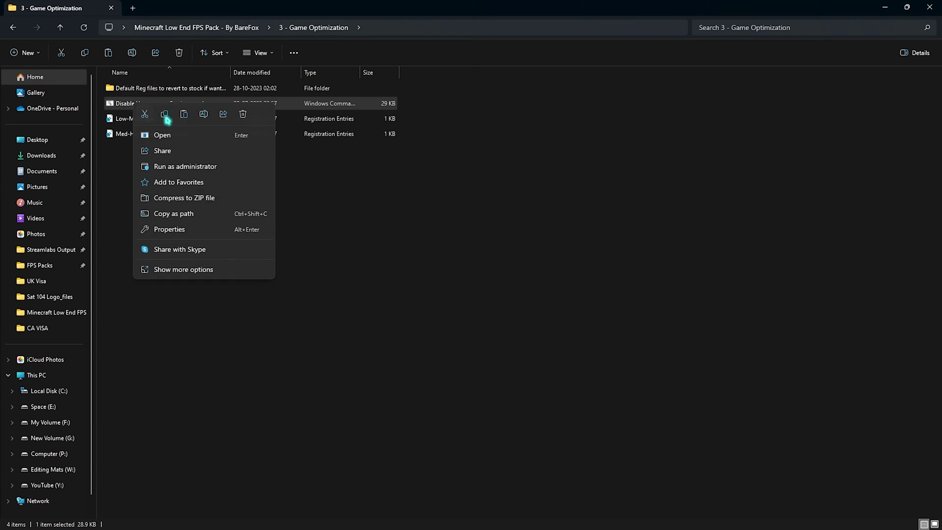
left_click(496, 203)
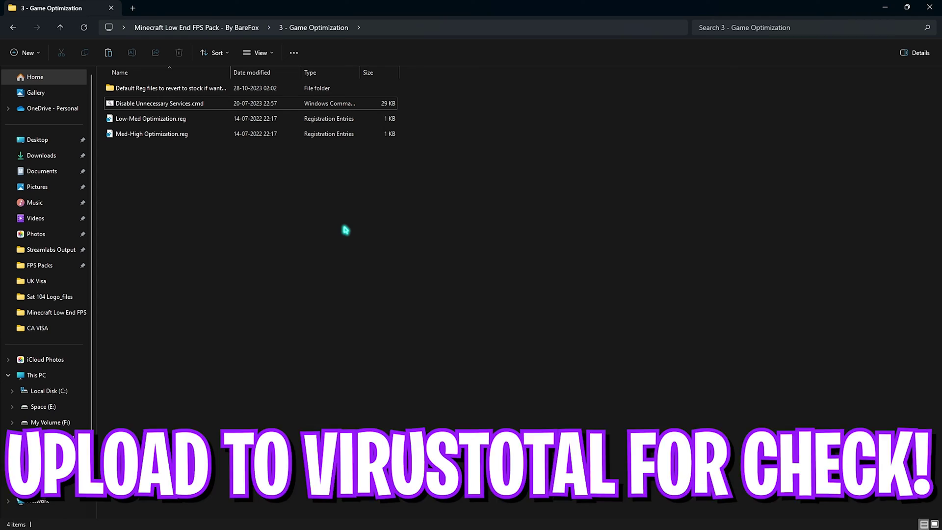
Open the Default Reg files folder, then return to the Minecraft Low End FPS Pack folder
left_click_drag(179, 217, 159, 103)
left_click(154, 142)
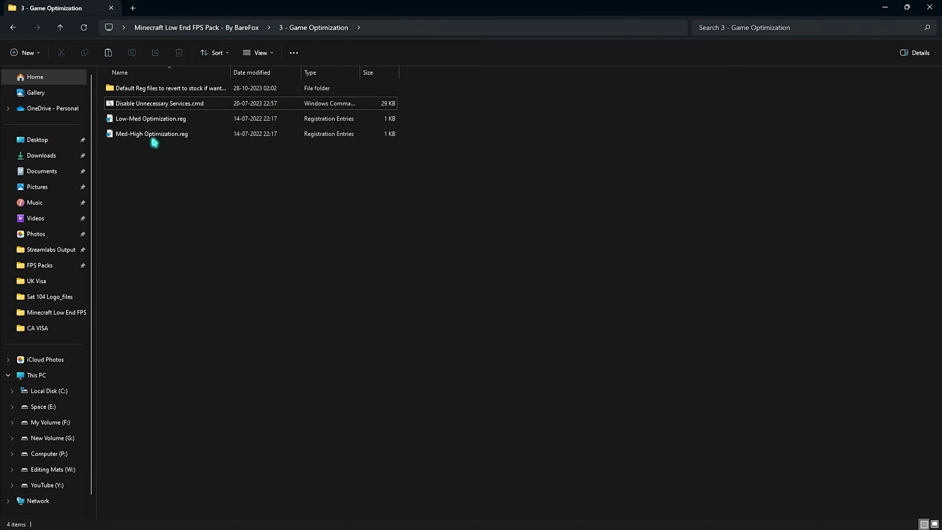
double_click(167, 91)
left_click_drag(173, 153, 160, 87)
left_click(201, 214)
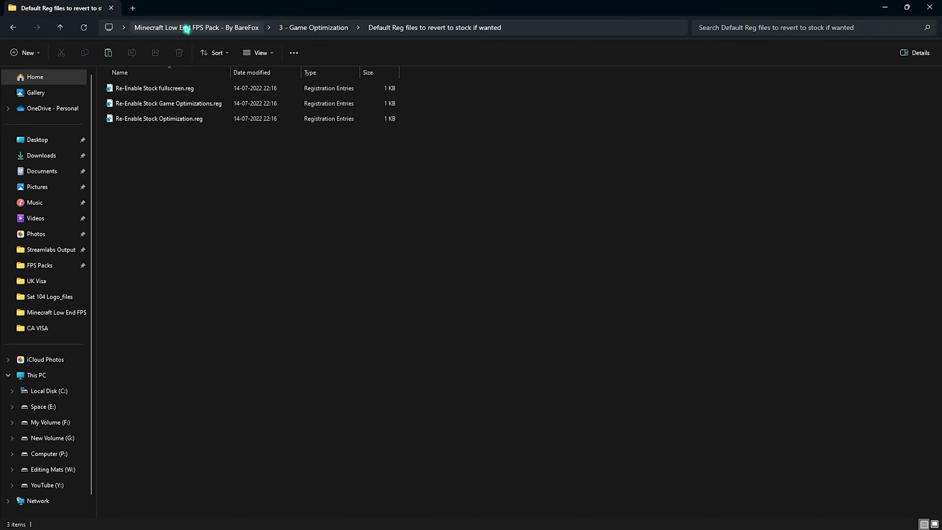
left_click(189, 27)
Open 4 - Programs, select QuickCpuSetup.msi, and launch Quick CPU from Start
double_click(154, 134)
left_click(181, 92)
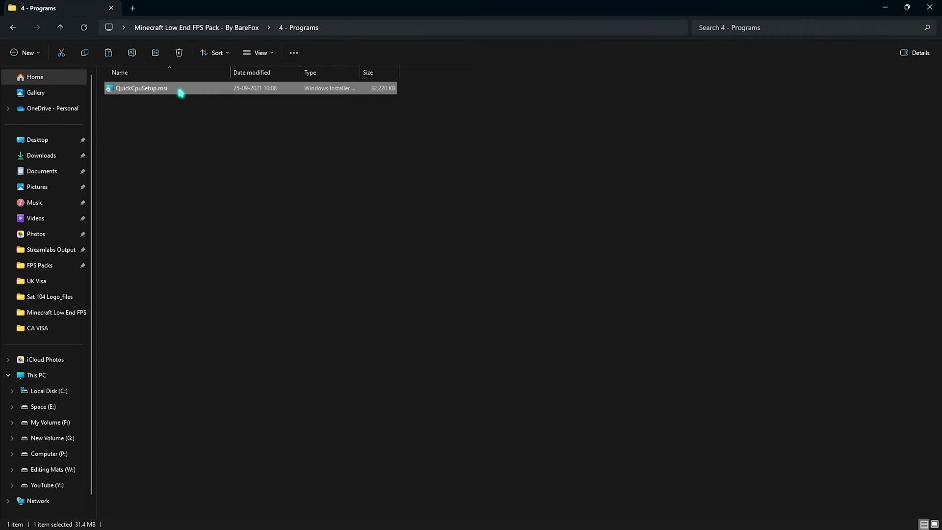
key("super")
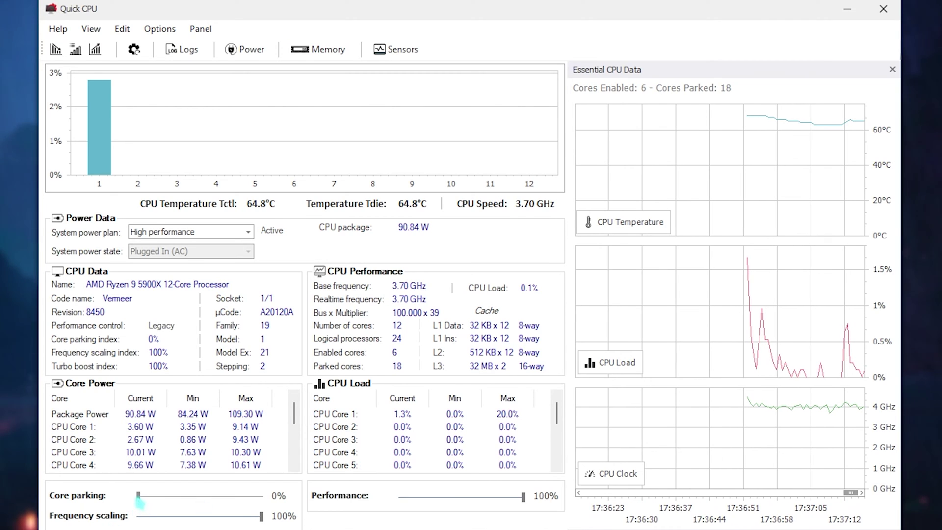
Set Core parking to 100%, apply it, keep High performance, and view Memory details
left_click_drag(139, 495, 261, 495)
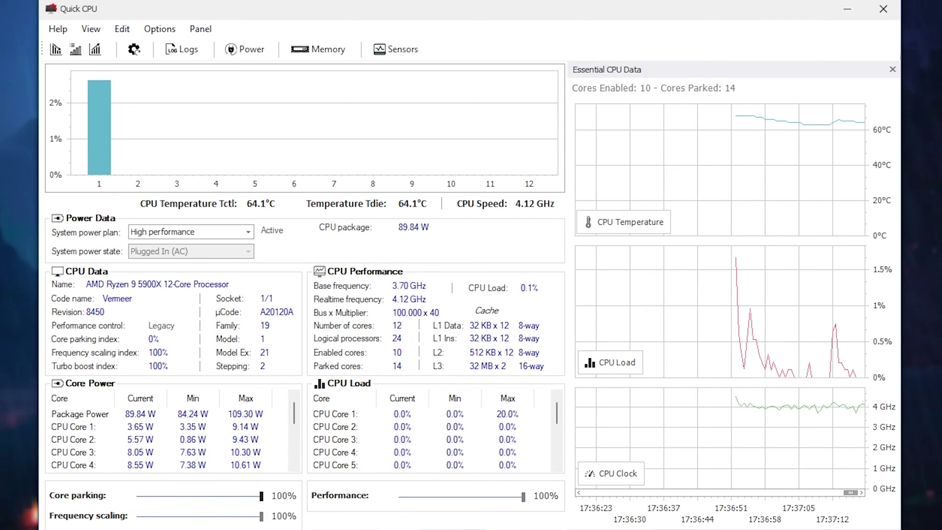
left_click(535, 319)
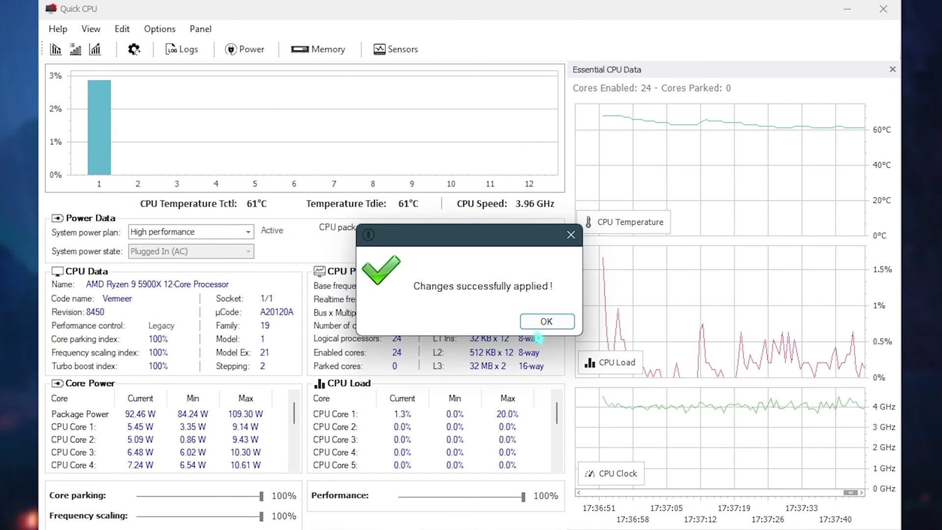
key("Return")
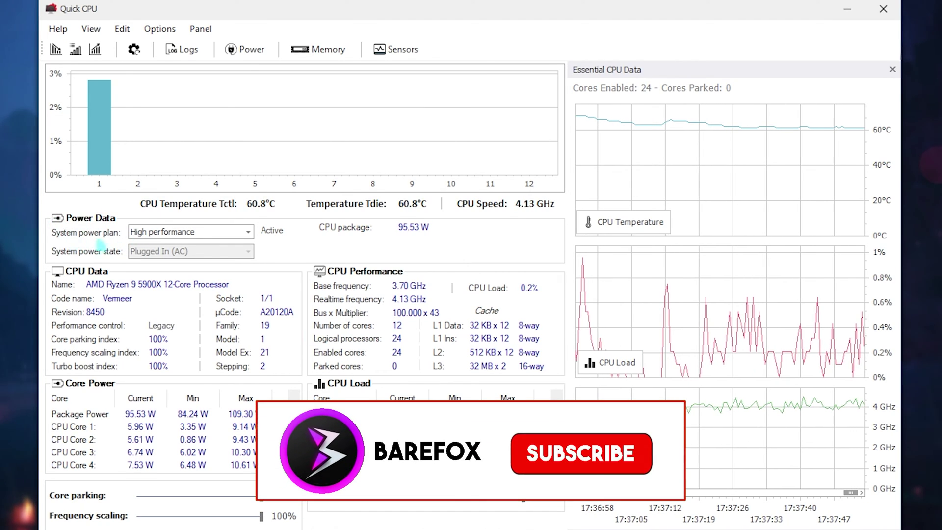
left_click(152, 232)
left_click(155, 234)
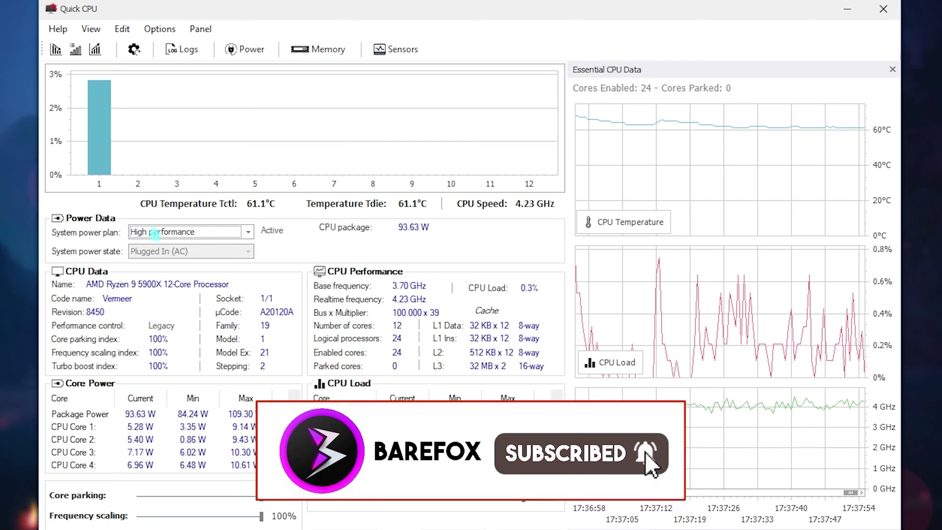
left_click(309, 63)
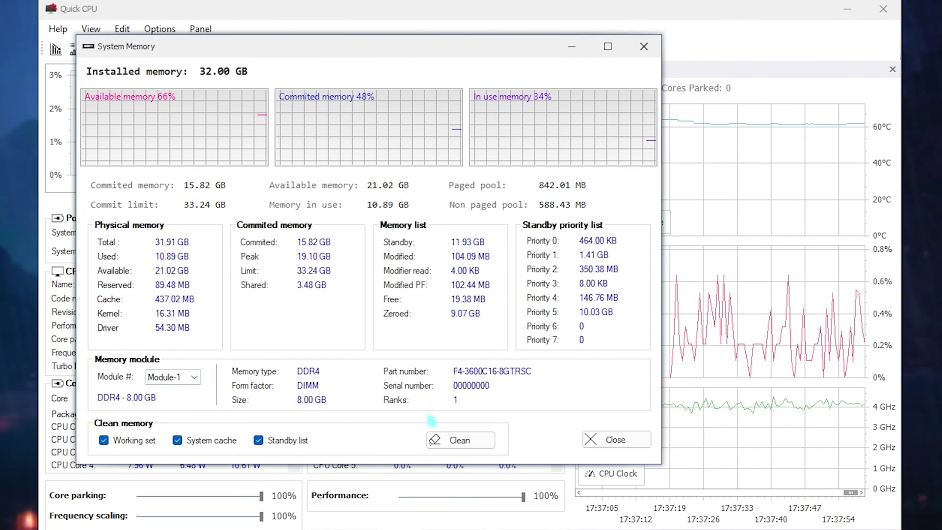
Clean working set, system cache and standby list memory, then hide Quick CPU
left_click(449, 439)
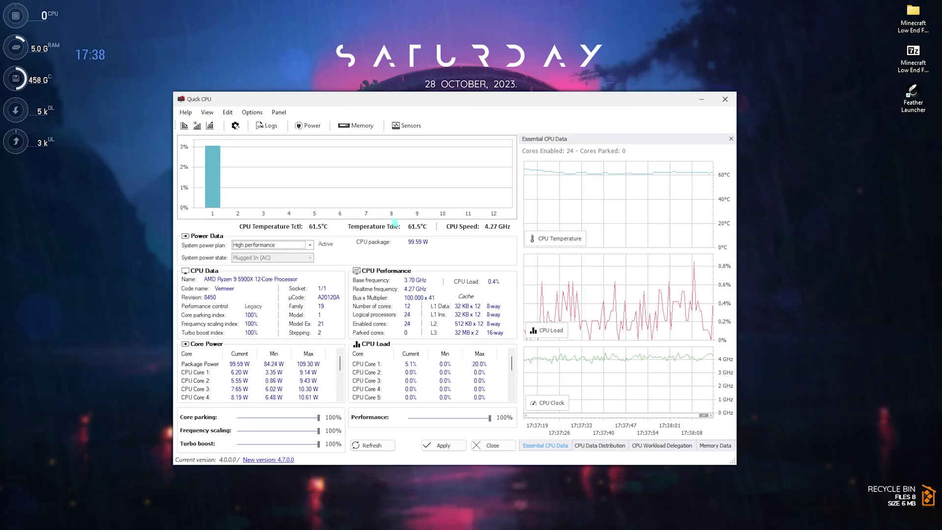
left_click(704, 104)
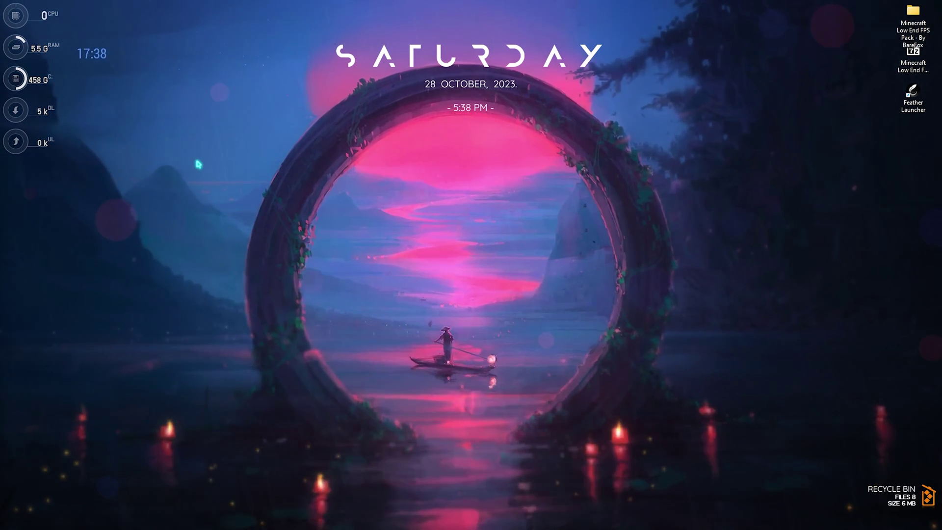
mouse_move(445, 515)
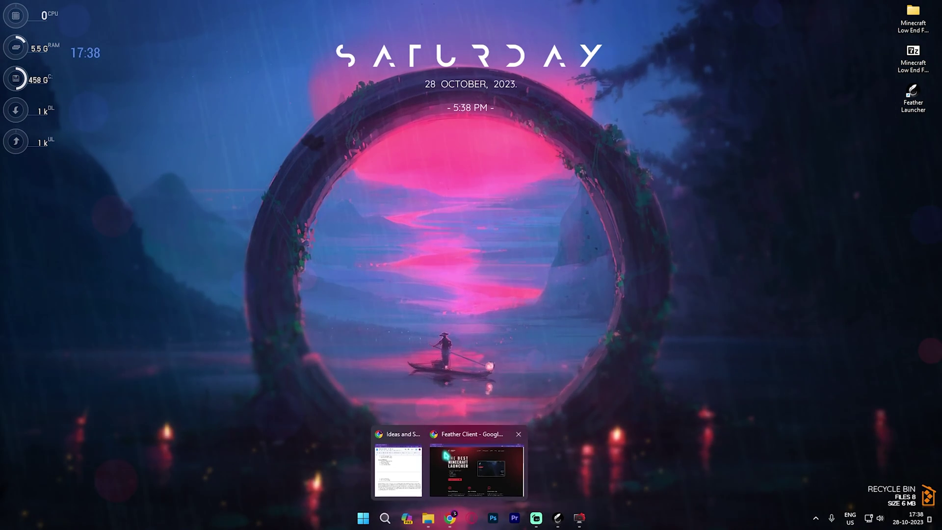
left_click(477, 412)
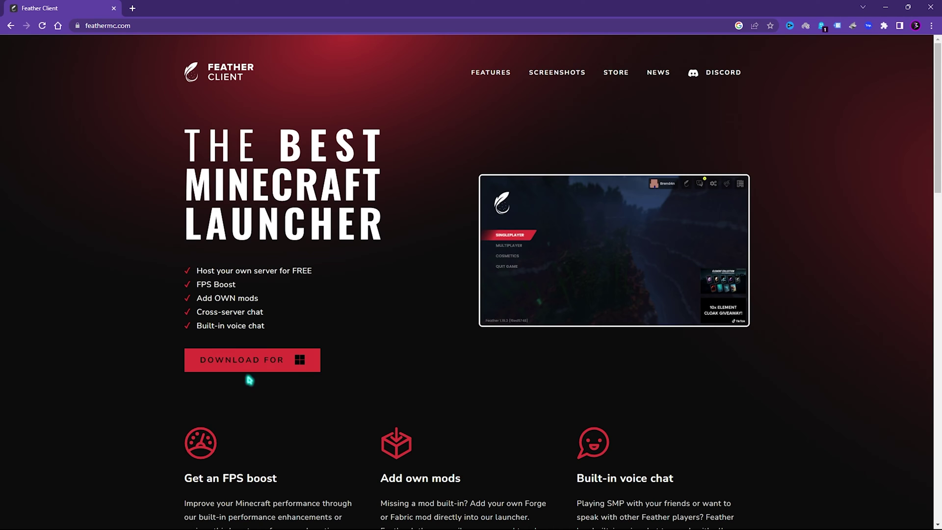
left_click(886, 6)
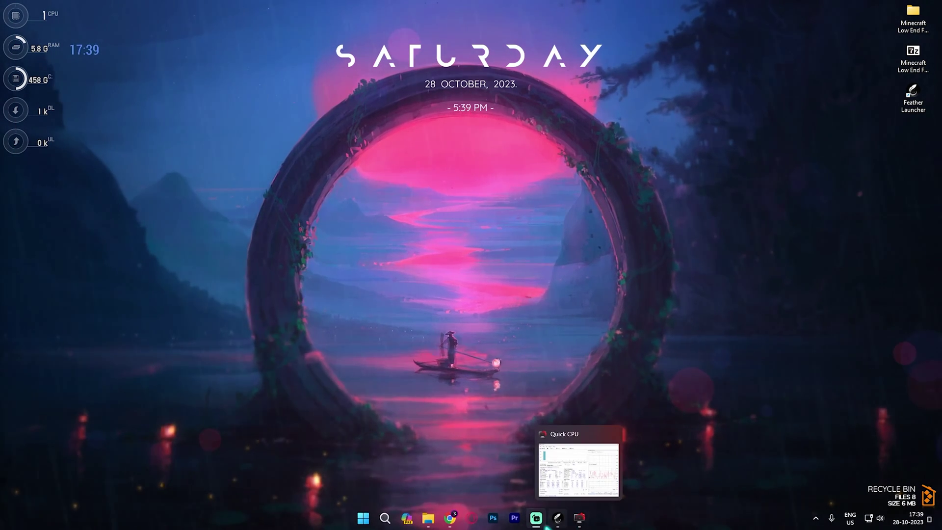
Launch Feather Launcher from the taskbar and select Minecraft version 1.20.2 for Fabric
left_click(571, 515)
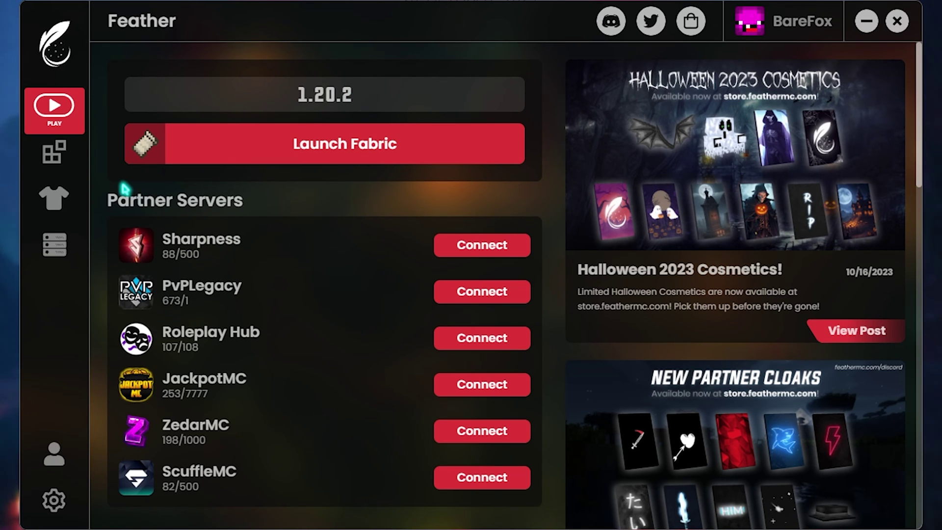
left_click(269, 90)
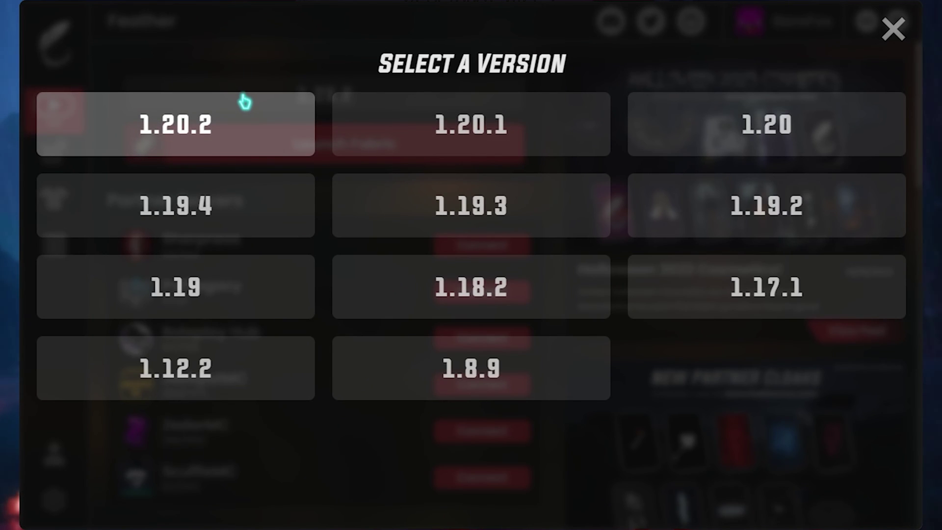
left_click(182, 109)
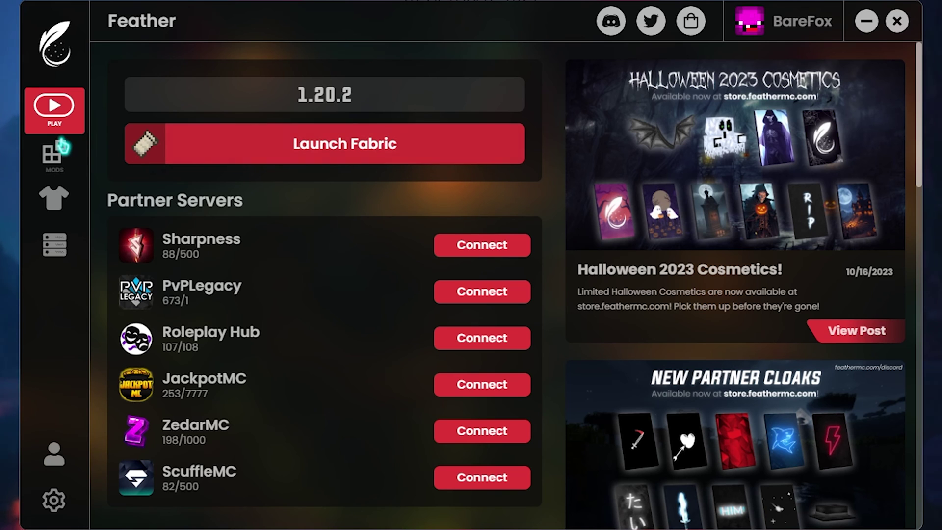
left_click(55, 153)
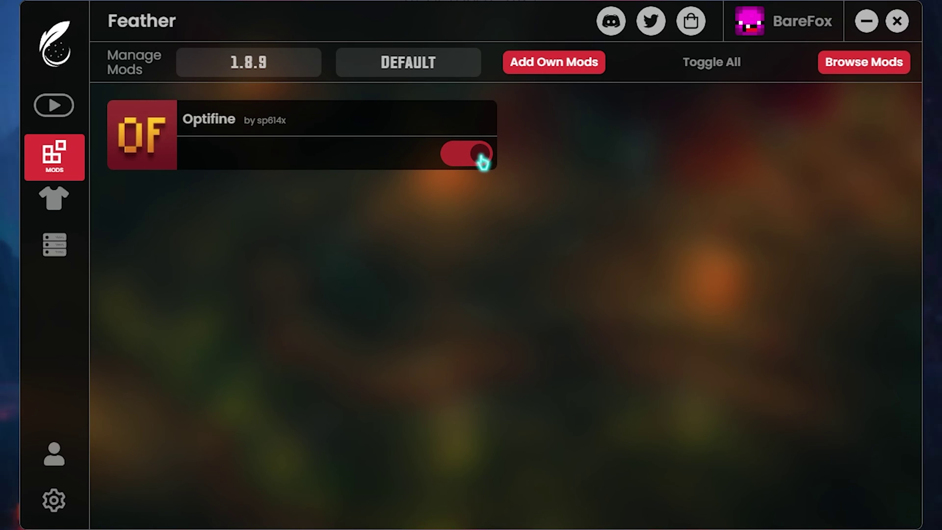
left_click(53, 105)
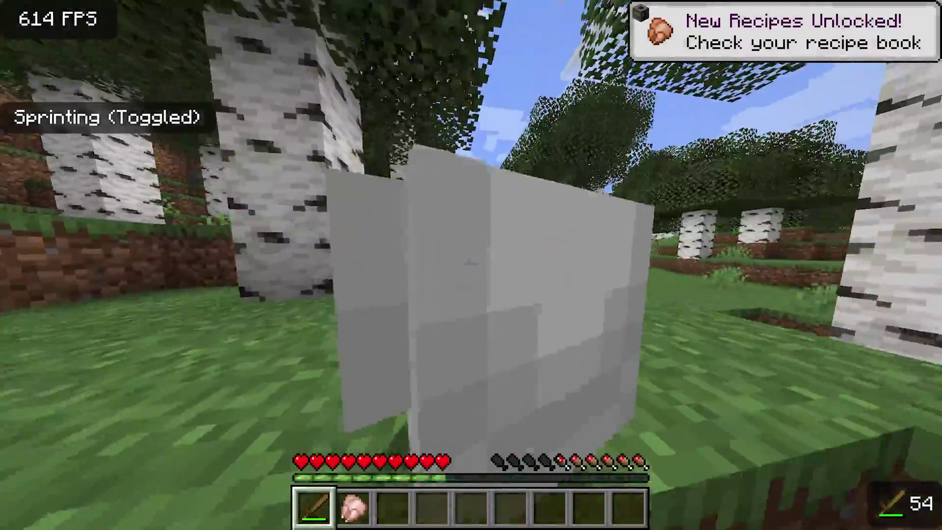
Shoot the first chicken with the bow and walk over to collect its drops
right_click(471, 265)
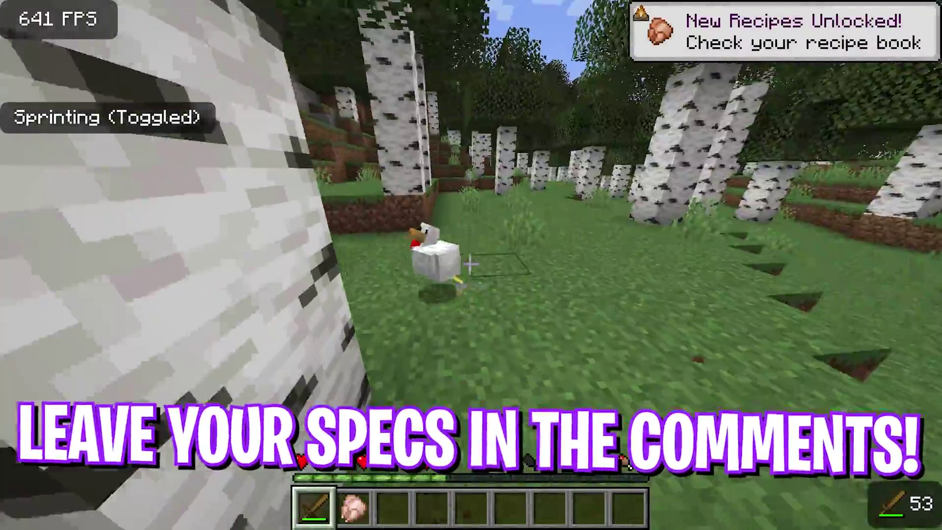
right_click(471, 265)
right_click(471, 265)
right_click(471, 265)
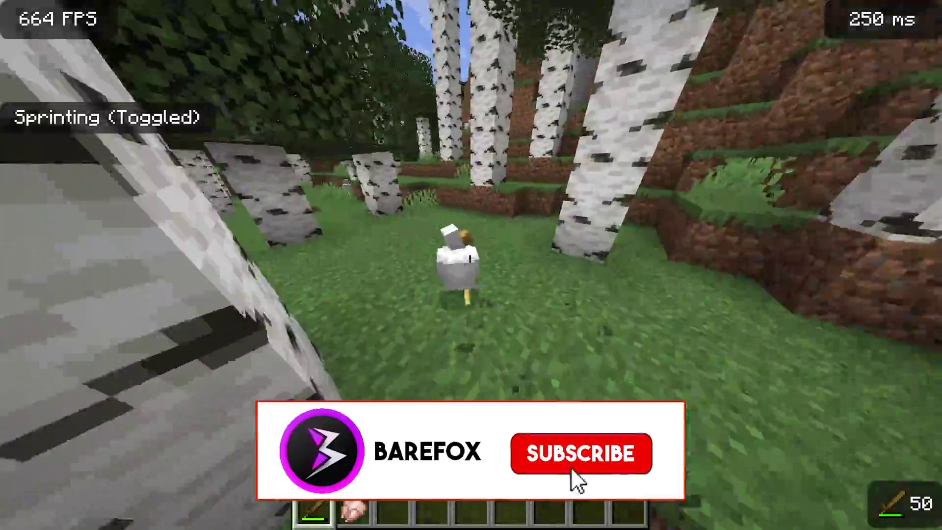
right_click(471, 265)
key("w")
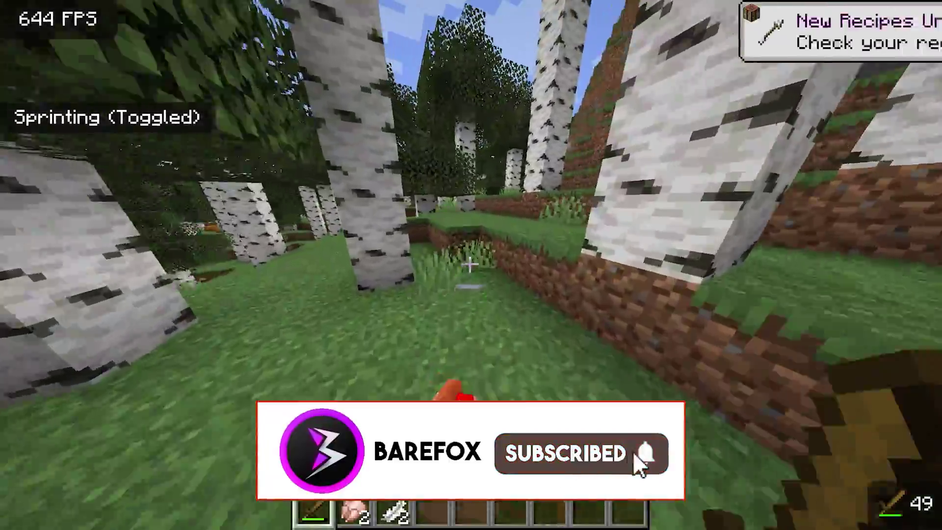
Walk to another chicken by a birch tree and shoot it with arrows
key("w")
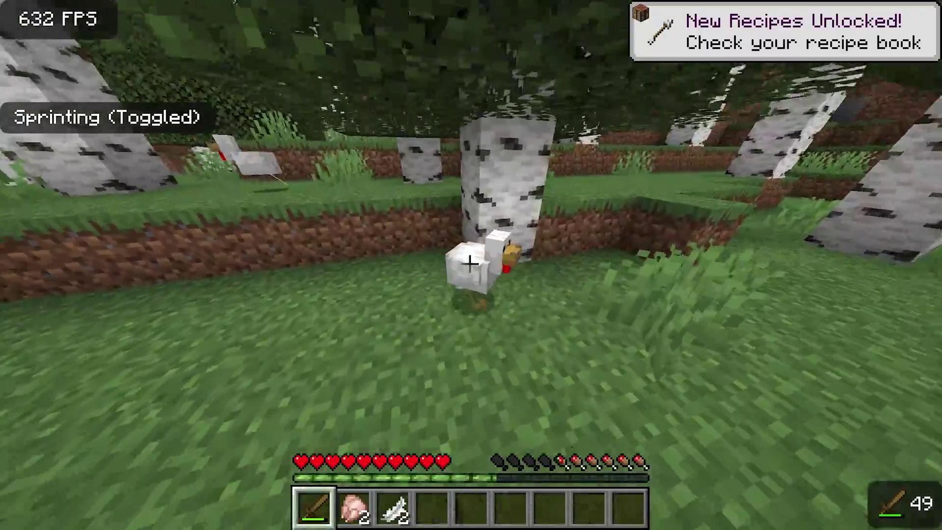
right_click(470, 265)
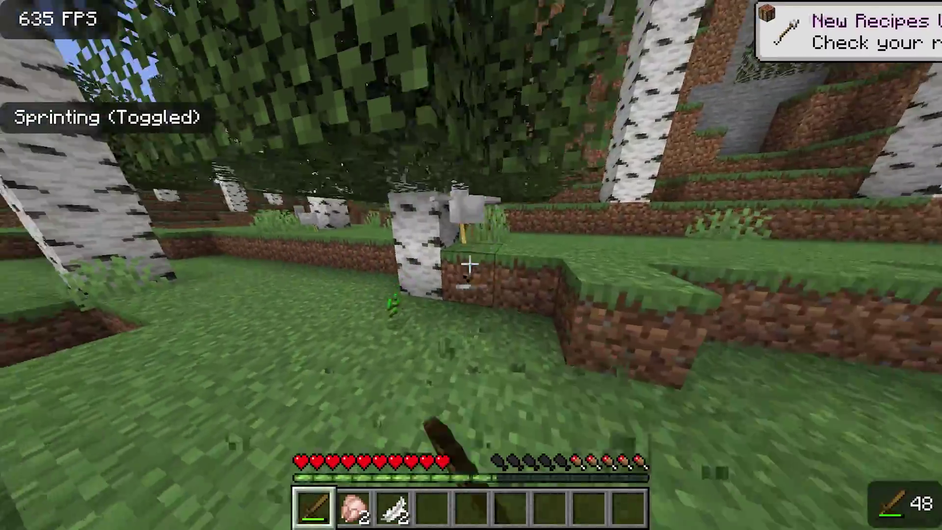
right_click(470, 265)
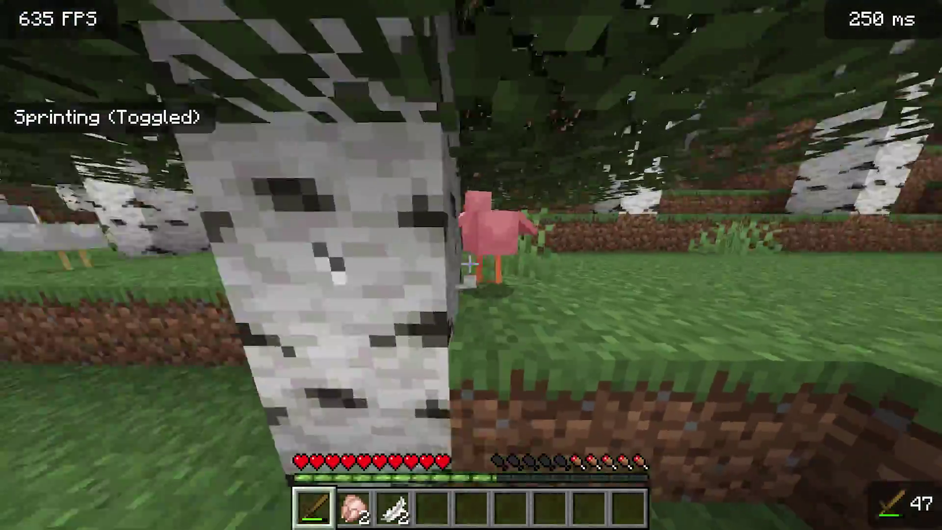